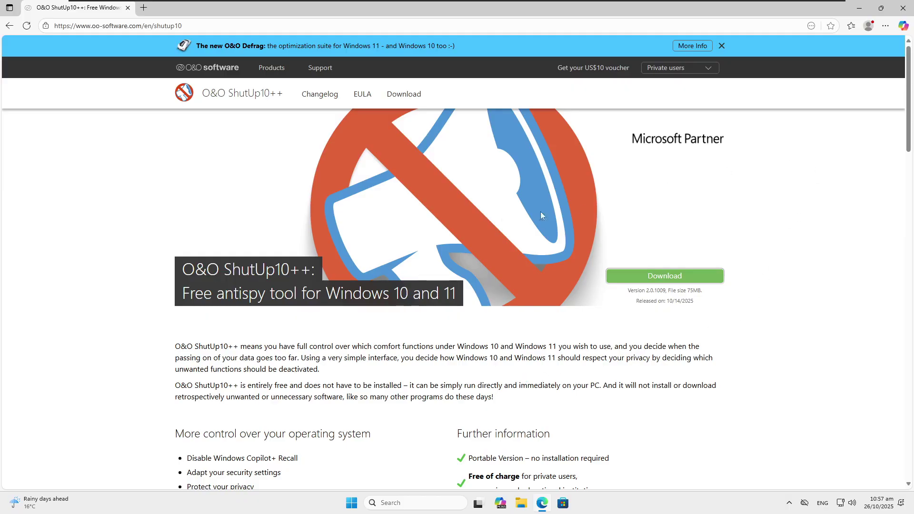
Step: Scroll the ShutUp10++ download page, then bring up the Start button's quick-link menu
scroll(389, 225, "down", 15)
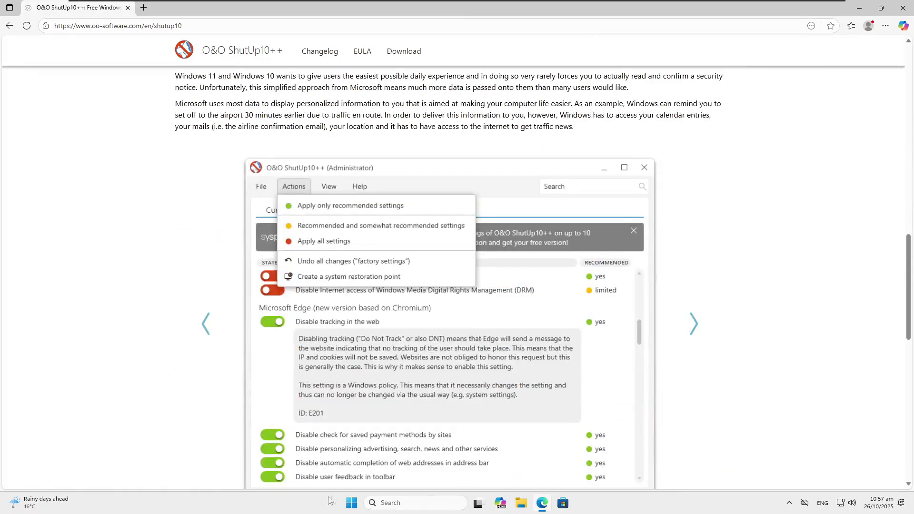
left_click(351, 503)
right_click(351, 503)
Step: Open System > About and check the Windows 11 Education 25H2 specifications
left_click(343, 276)
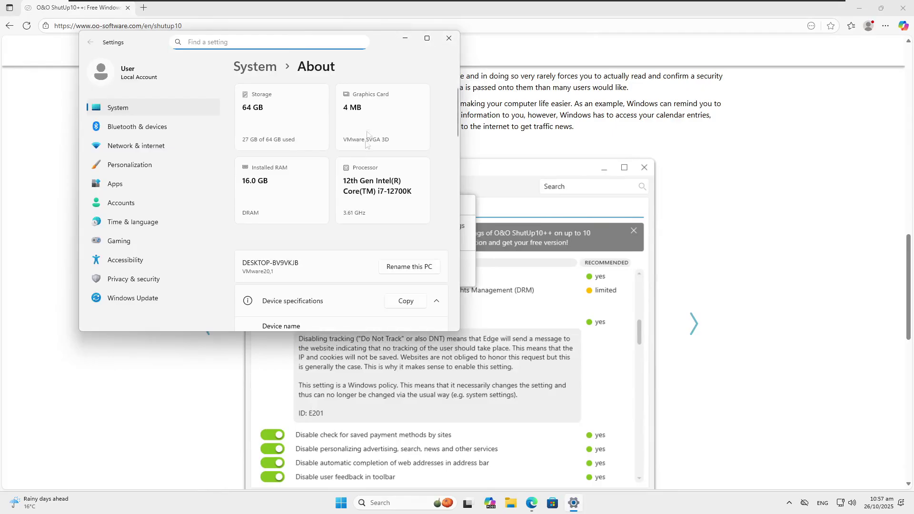
scroll(347, 137, "down", 5)
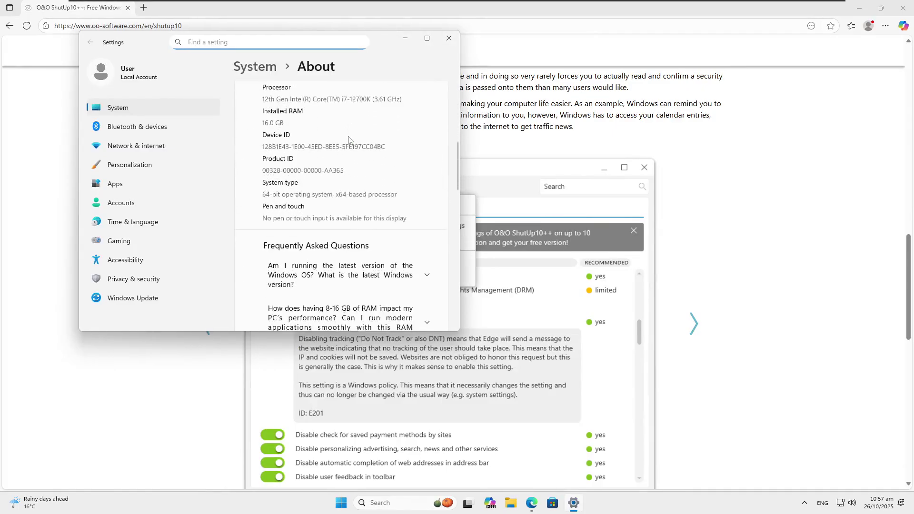
scroll(329, 190, "up", 3)
scroll(315, 223, "down", 5)
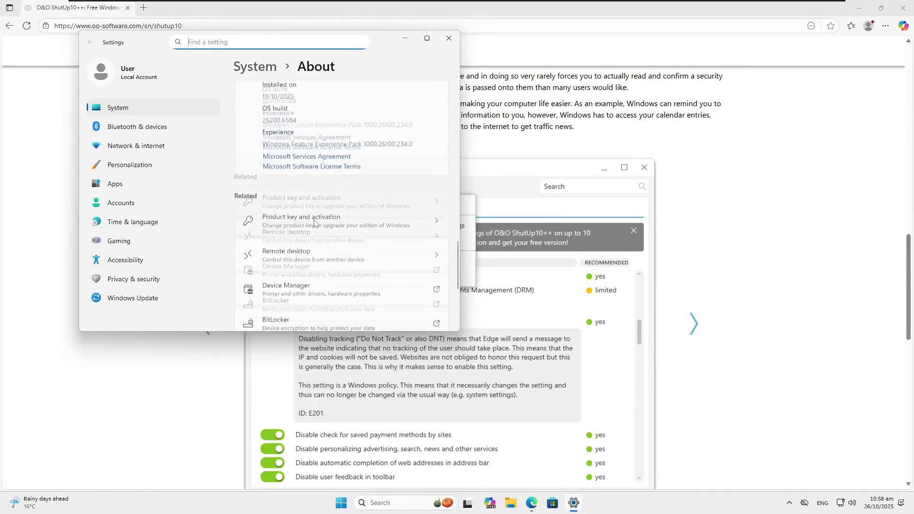
scroll(316, 224, "up", 2)
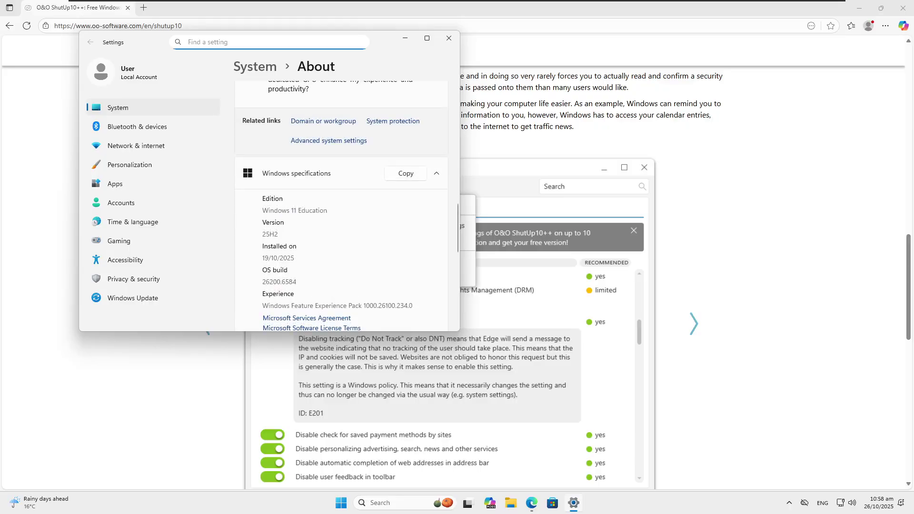
Step: Close Settings and return to the ShutUp10++ download page in Edge
left_click(448, 38)
scroll(554, 314, "up", 8)
scroll(554, 314, "down", 5)
scroll(552, 315, "up", 12)
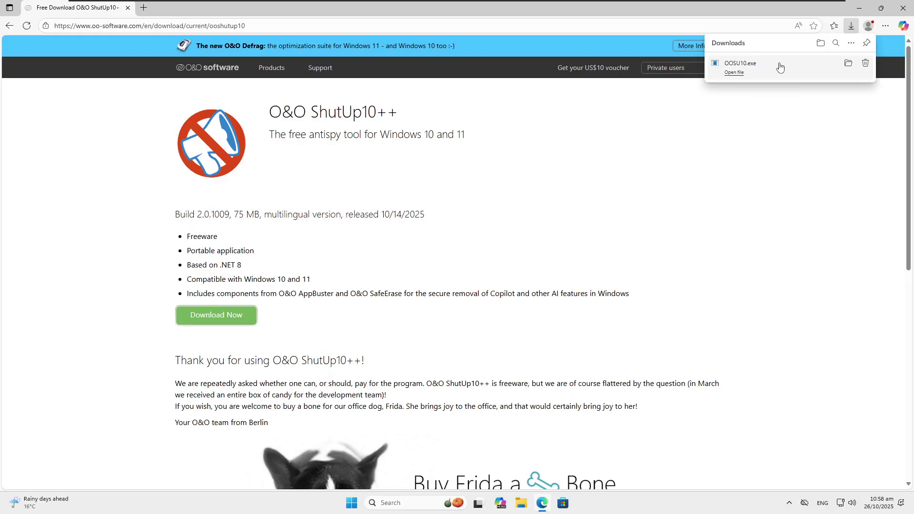
Step: Run the downloaded OOSU10.exe as administrator and close Edge
left_click(780, 67)
left_click(382, 336)
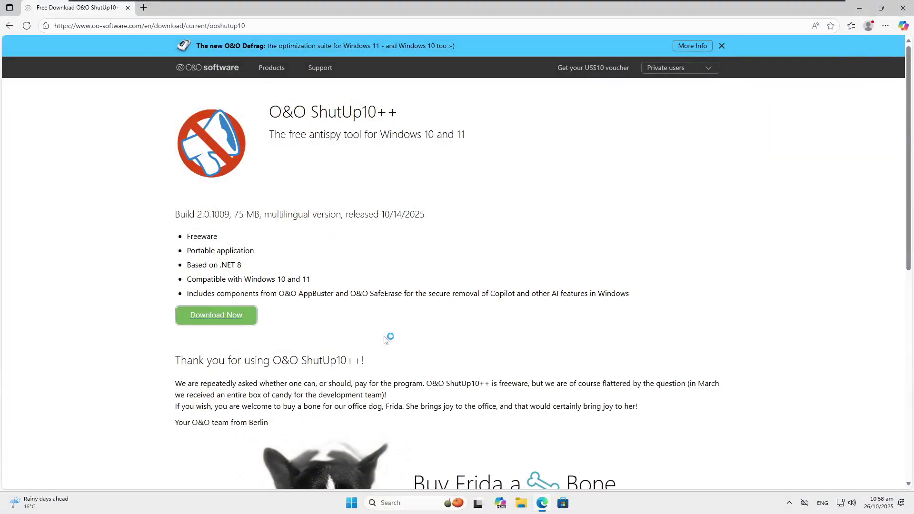
left_click(902, 7)
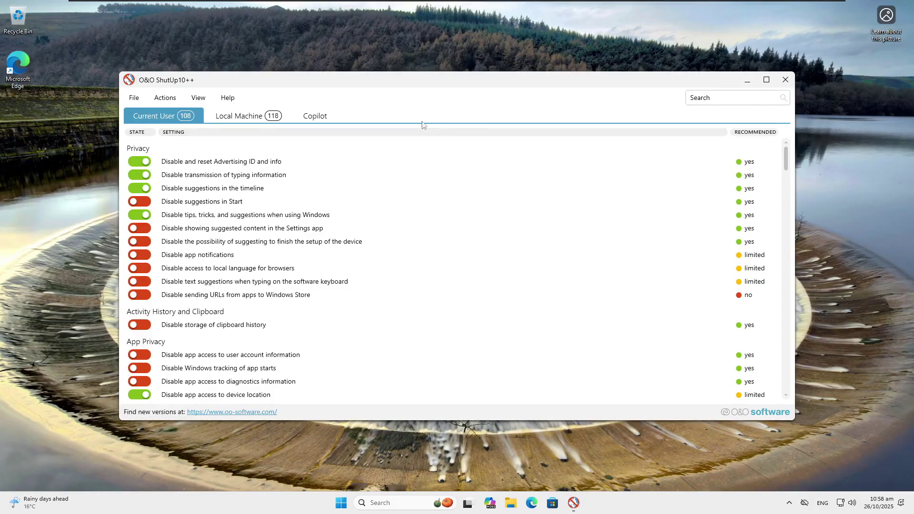
Step: Maximize ShutUp10++, toggle 'Disable suggestions in Start', and go to system protection from the restore-point warning
double_click(427, 82)
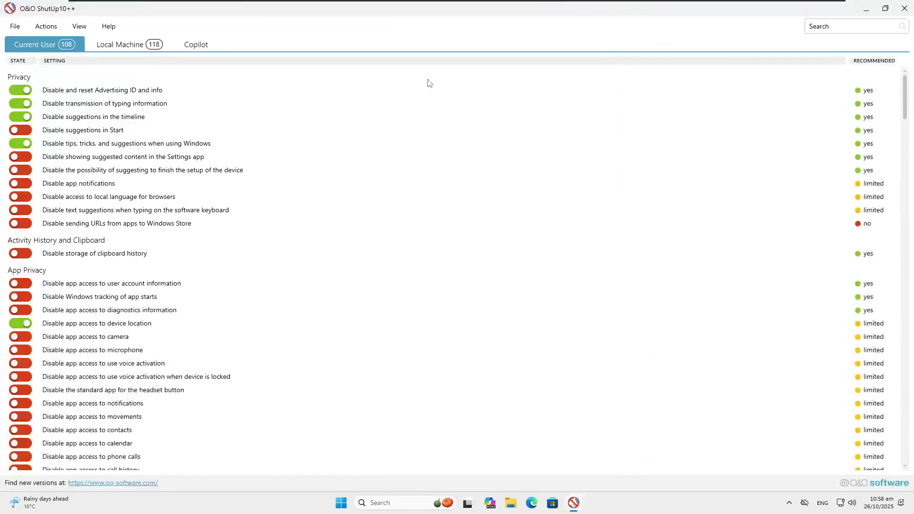
left_click(19, 131)
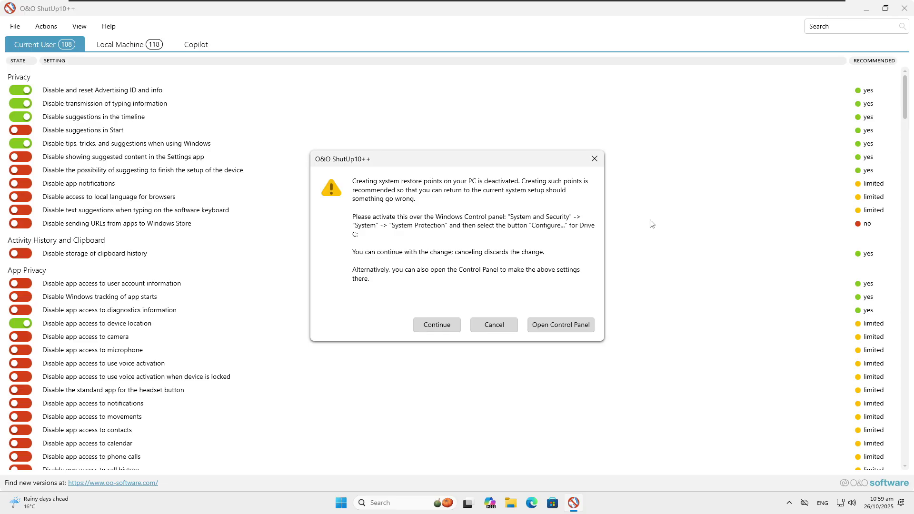
left_click(556, 329)
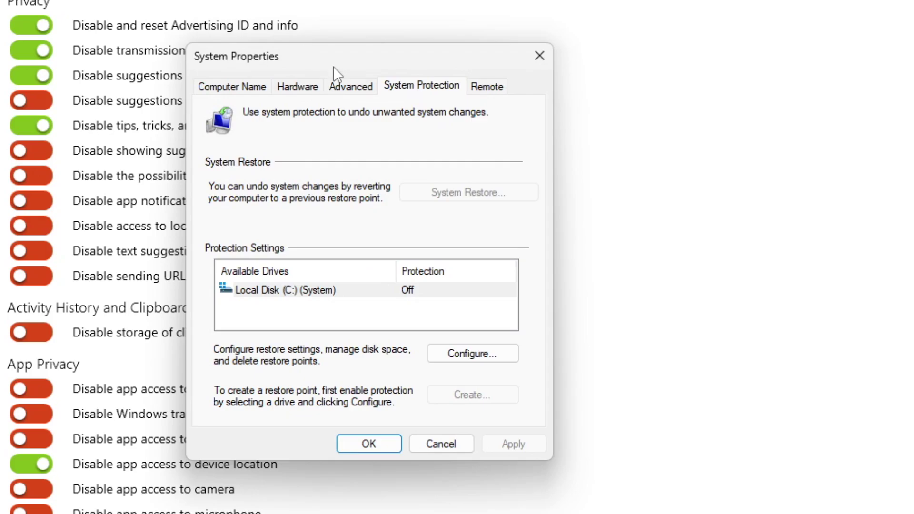
Step: Turn on C: system protection at 5% (3.15 GB), apply it, and retry the Start suggestions toggle
left_click(446, 364)
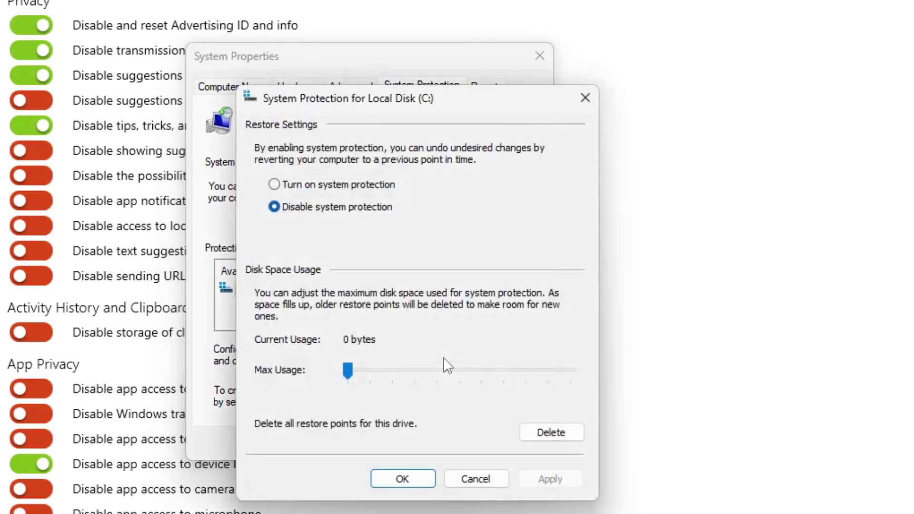
left_click(313, 185)
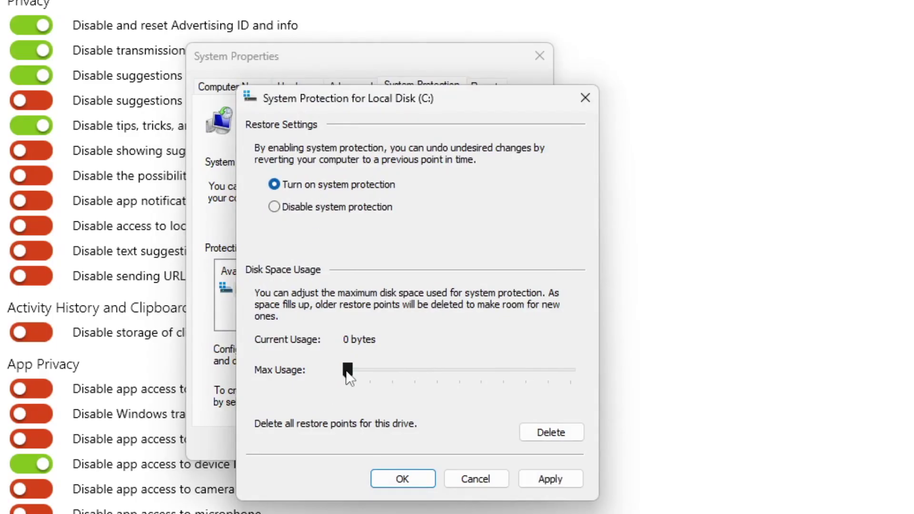
left_click_drag(347, 371, 356, 373)
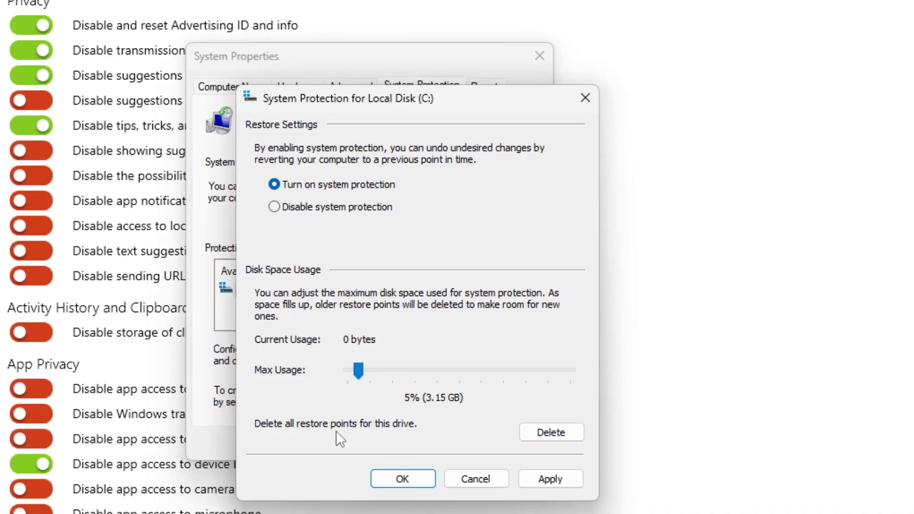
left_click(557, 486)
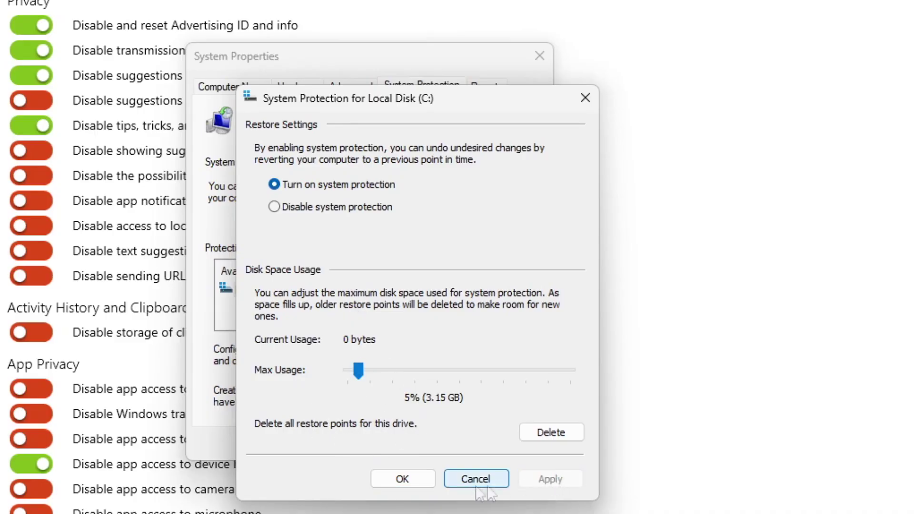
left_click(479, 480)
left_click(374, 445)
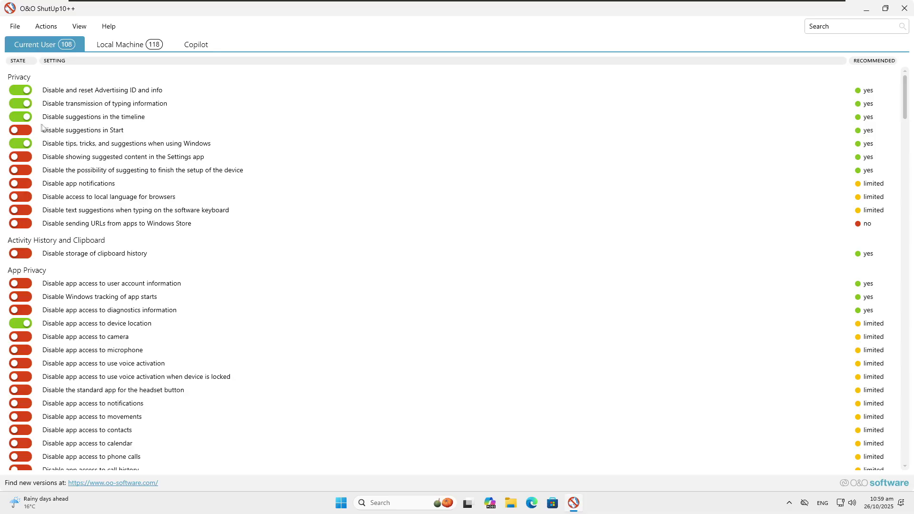
left_click(42, 128)
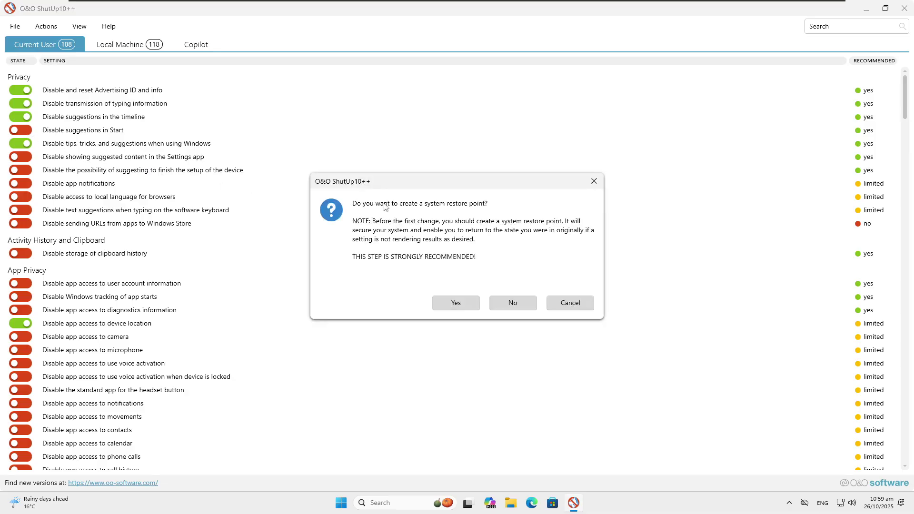
Step: Create a restore point, then enable the Settings-app suggested content and finish-setup suggestion settings
left_click(467, 299)
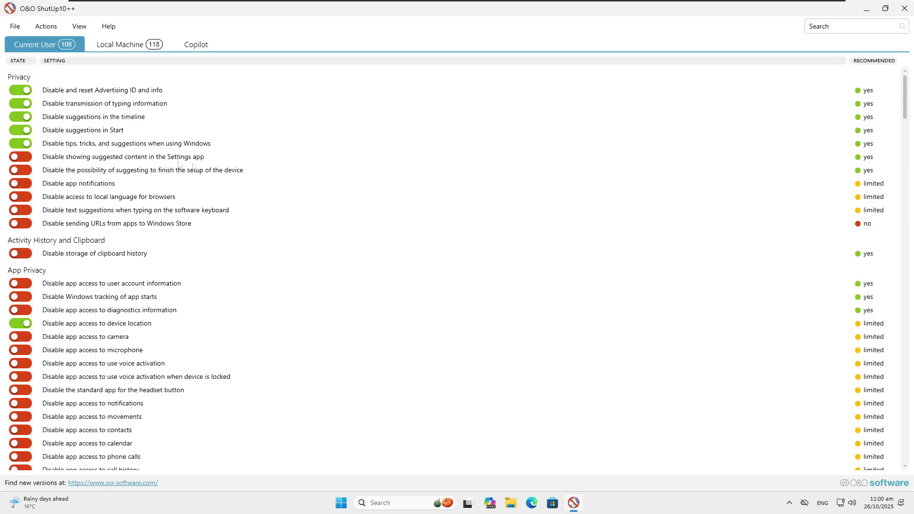
left_click(22, 160)
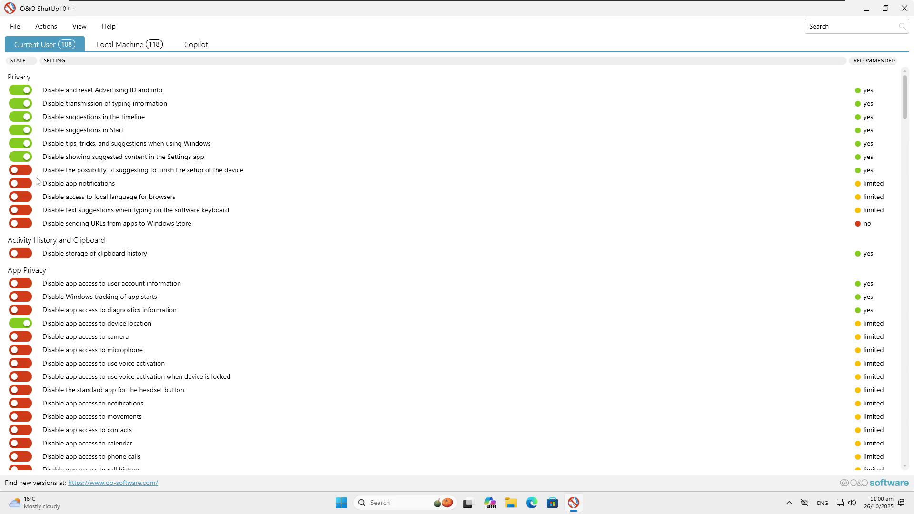
left_click(138, 175)
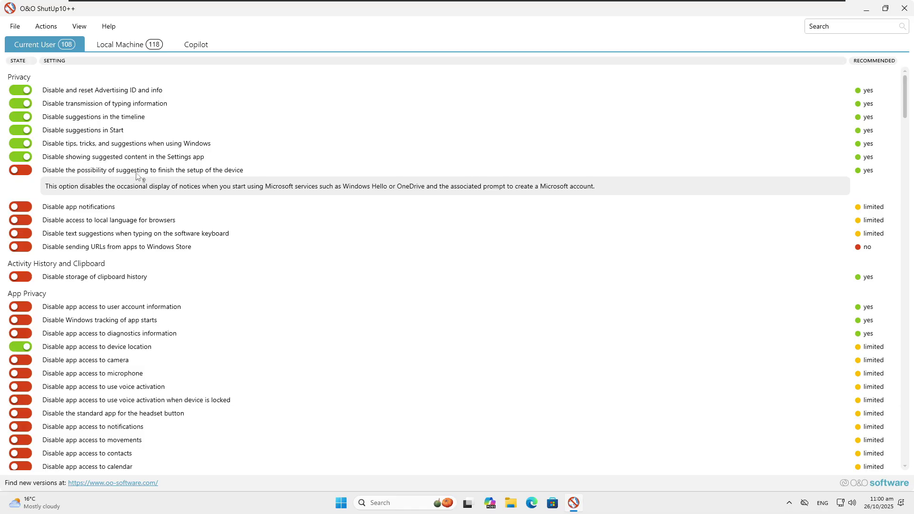
left_click(136, 174)
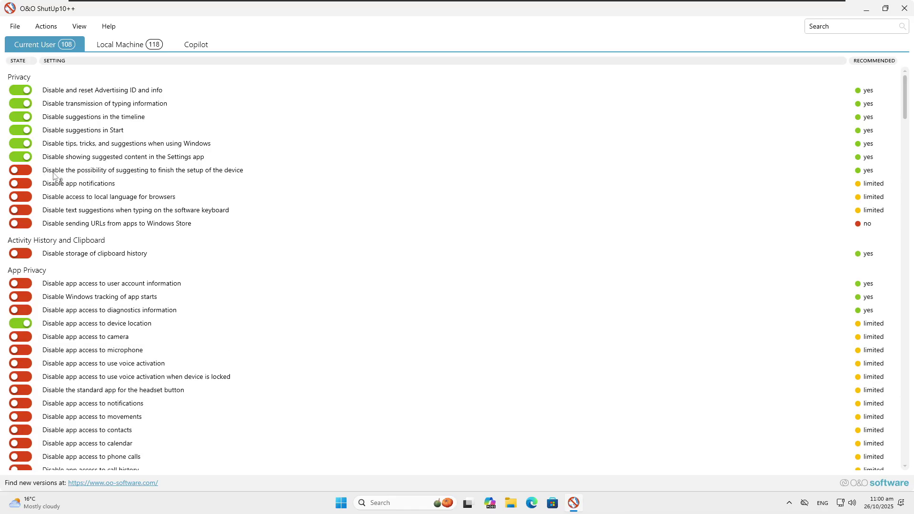
left_click(20, 172)
scroll(65, 206, "down", 3)
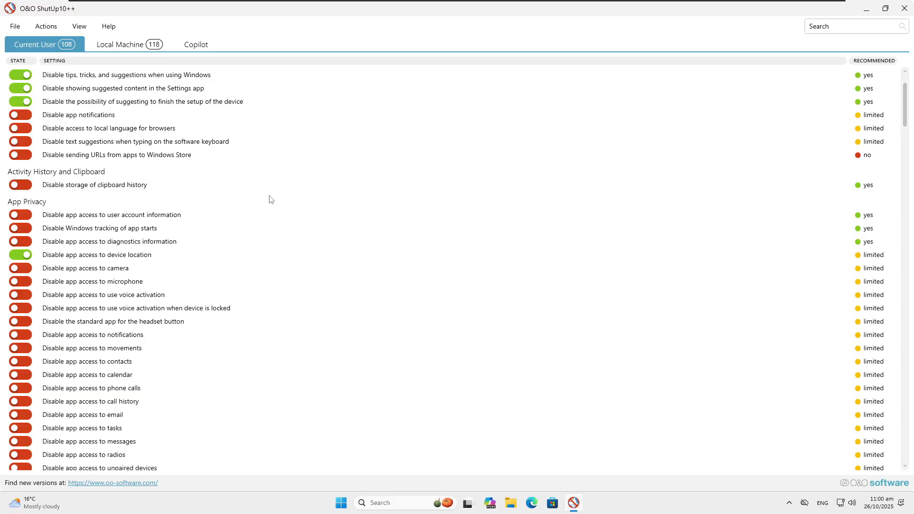
scroll(269, 199, "down", 2)
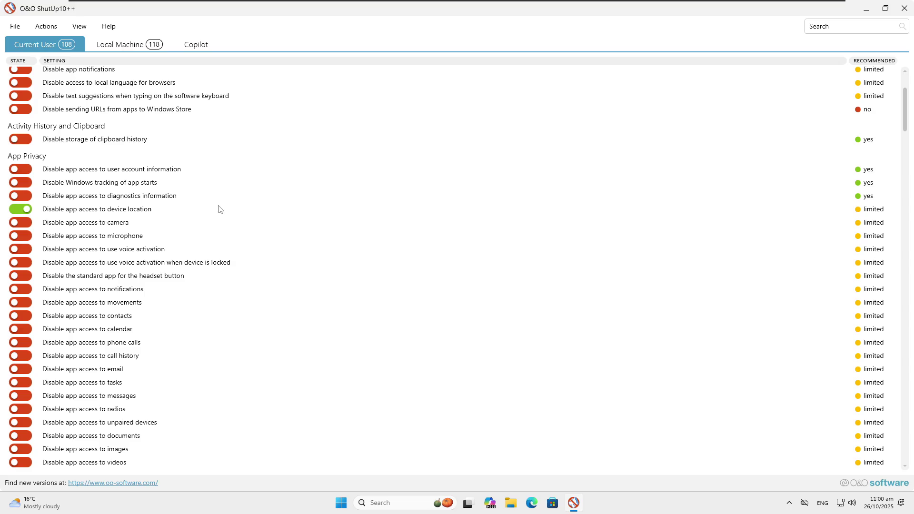
scroll(218, 208, "down", 8)
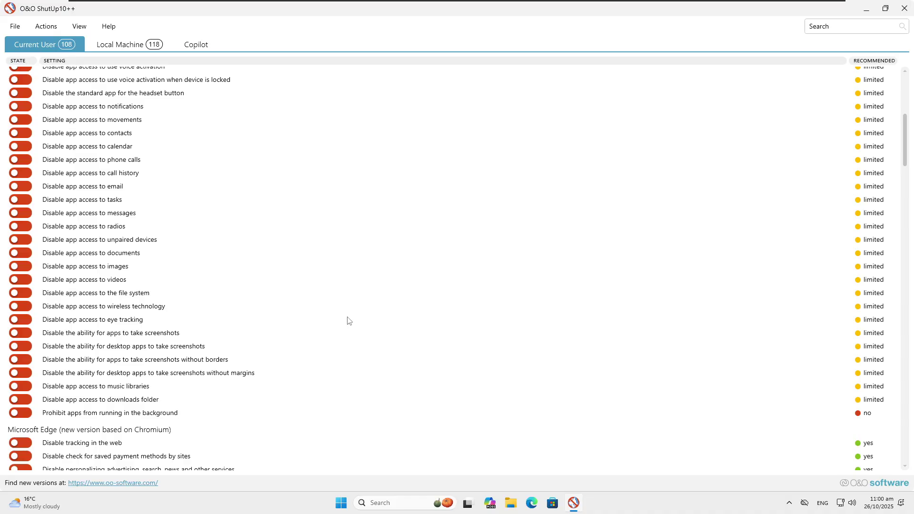
scroll(347, 321, "down", 12)
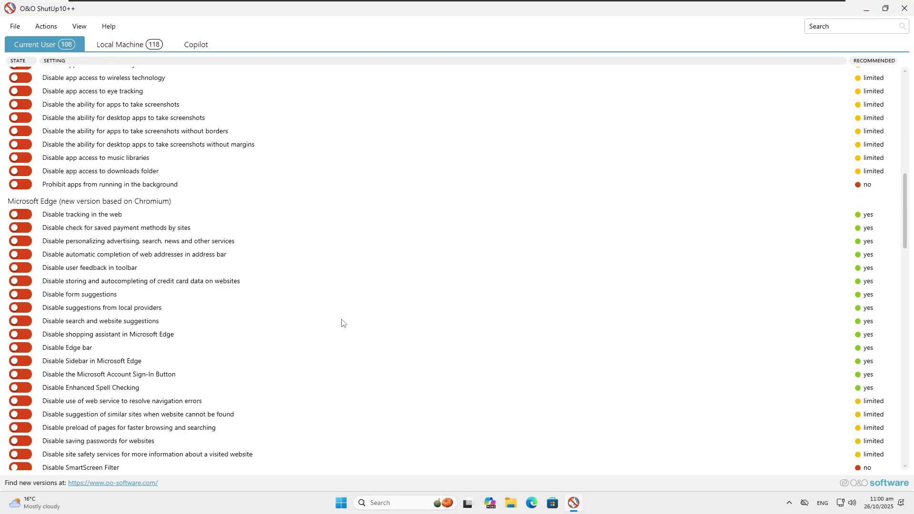
scroll(340, 324, "down", 10)
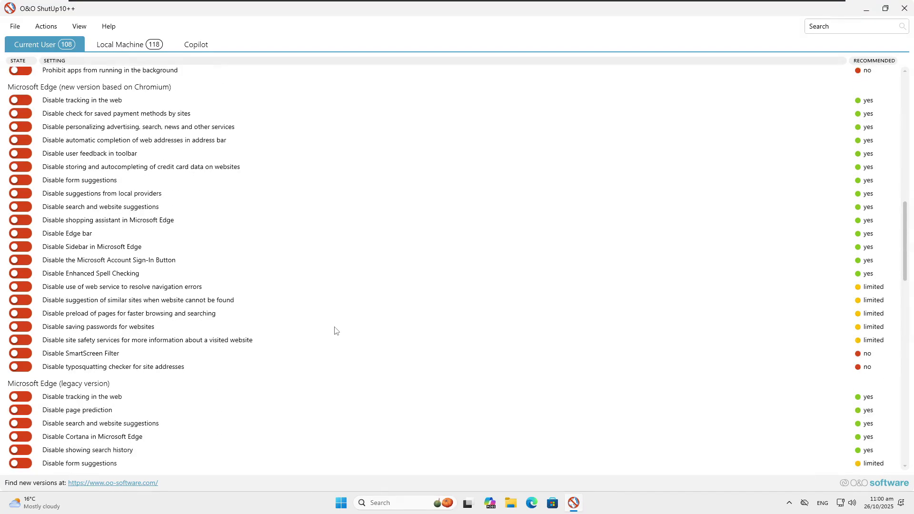
scroll(336, 330, "down", 14)
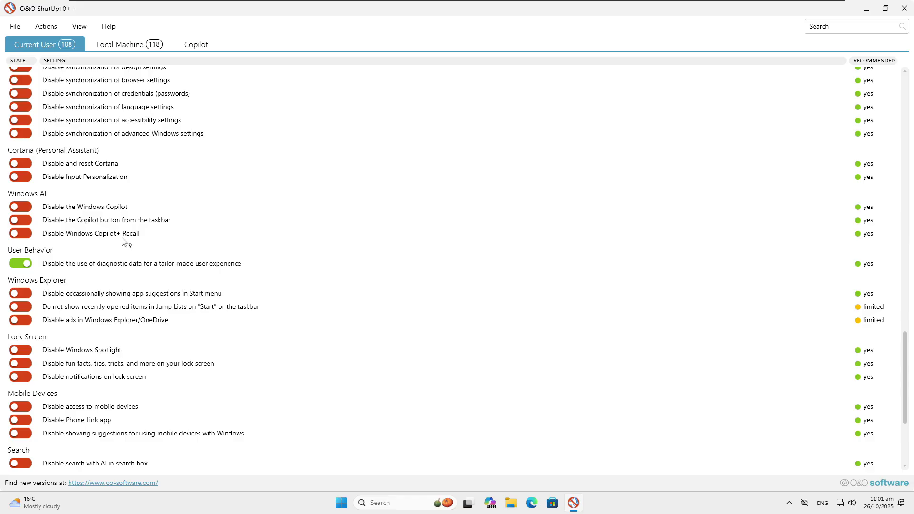
scroll(134, 237, "up", 20)
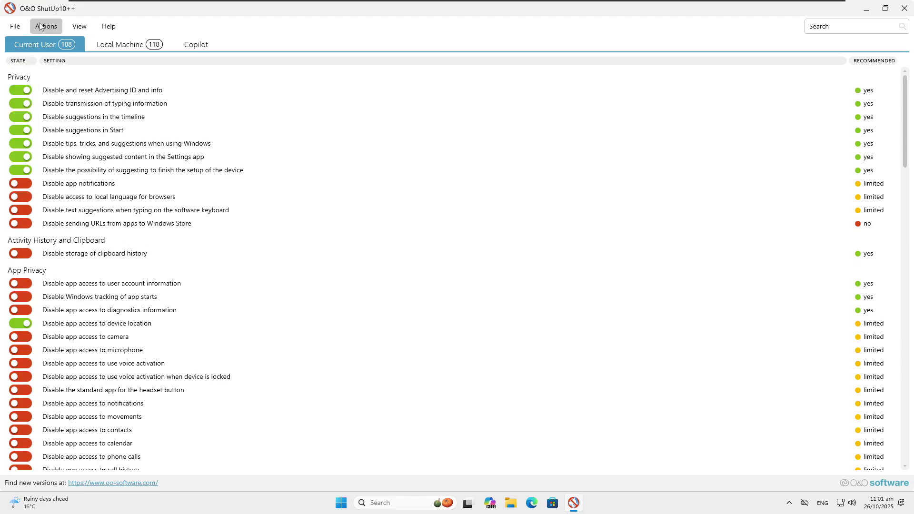
Step: Try applying recommended and somewhat recommended settings, dismissing the already-set notice
left_click(40, 27)
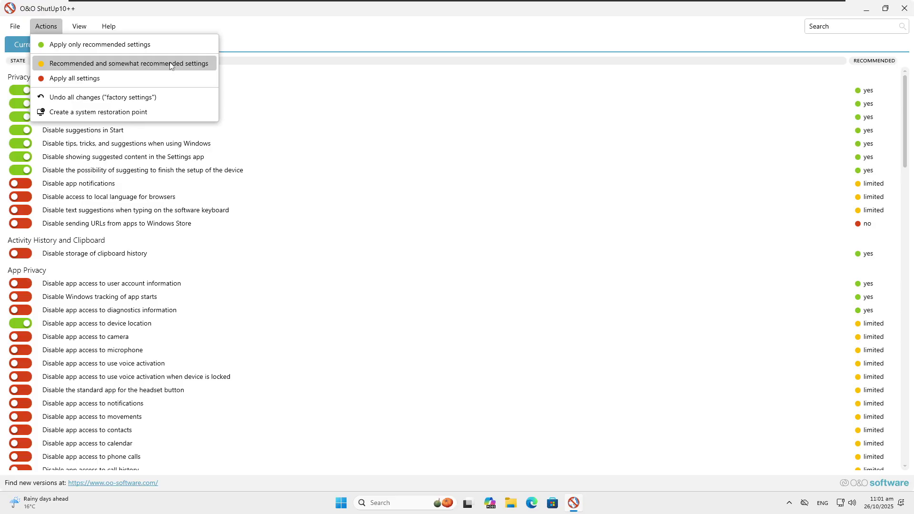
left_click(128, 63)
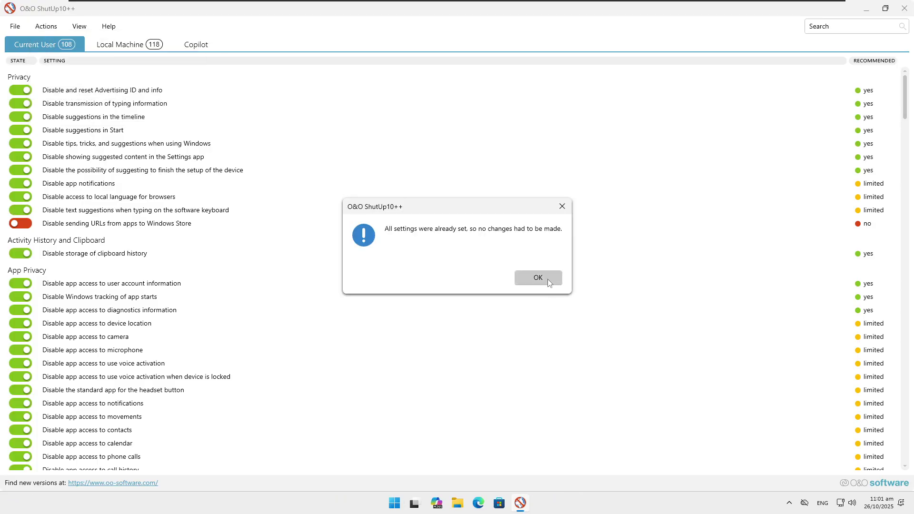
left_click(538, 278)
Step: Undo all changes back to factory settings, then apply only the recommended settings
left_click(55, 26)
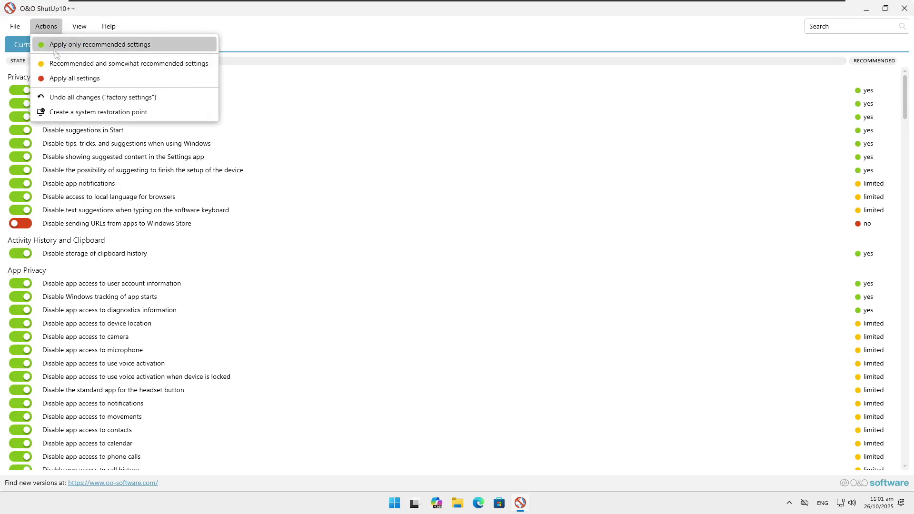
left_click(82, 97)
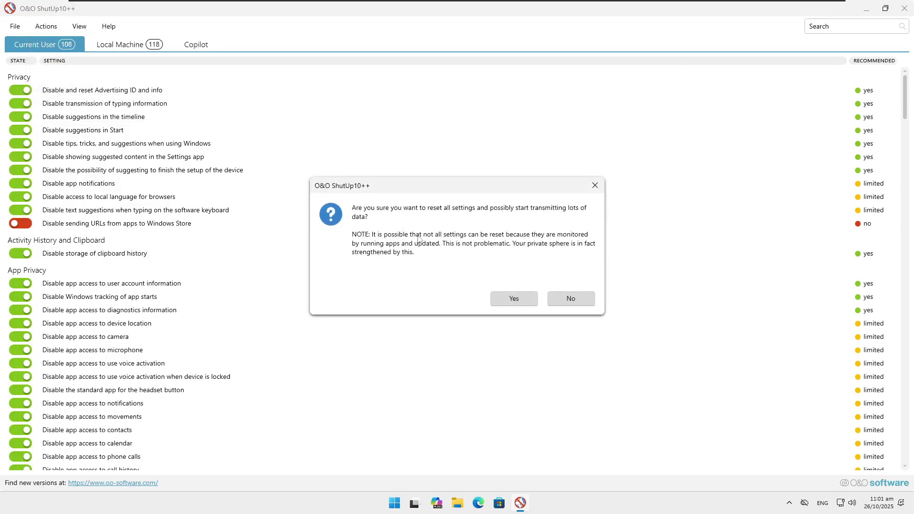
left_click(517, 304)
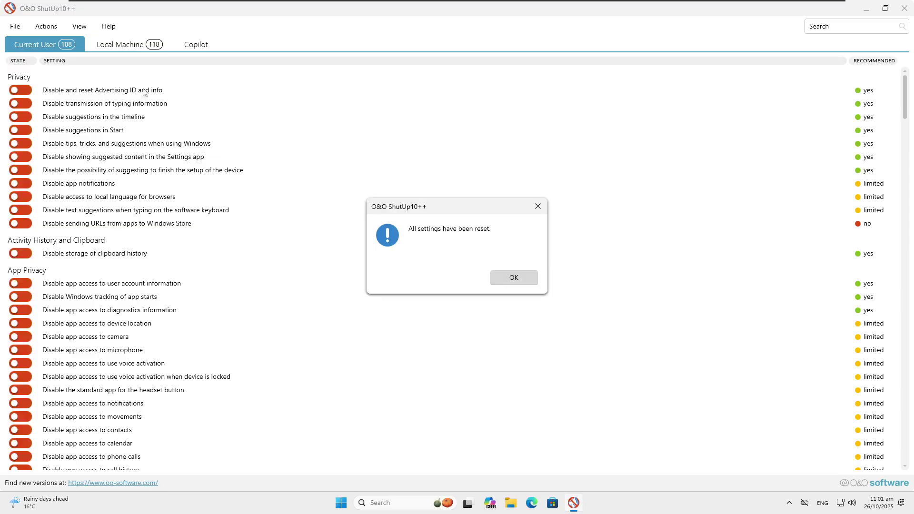
left_click(516, 278)
left_click(46, 26)
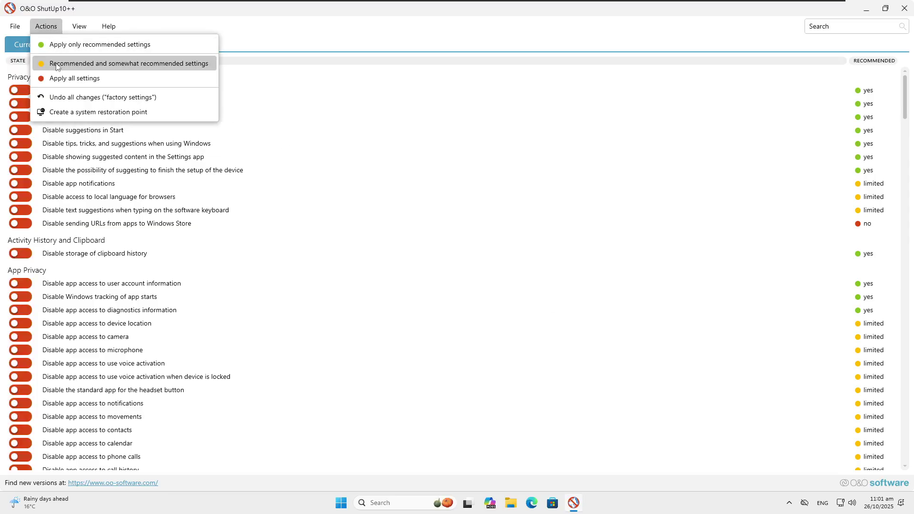
left_click(77, 43)
Step: Acknowledge the applied settings and scroll through the Current User list to review it
left_click(524, 280)
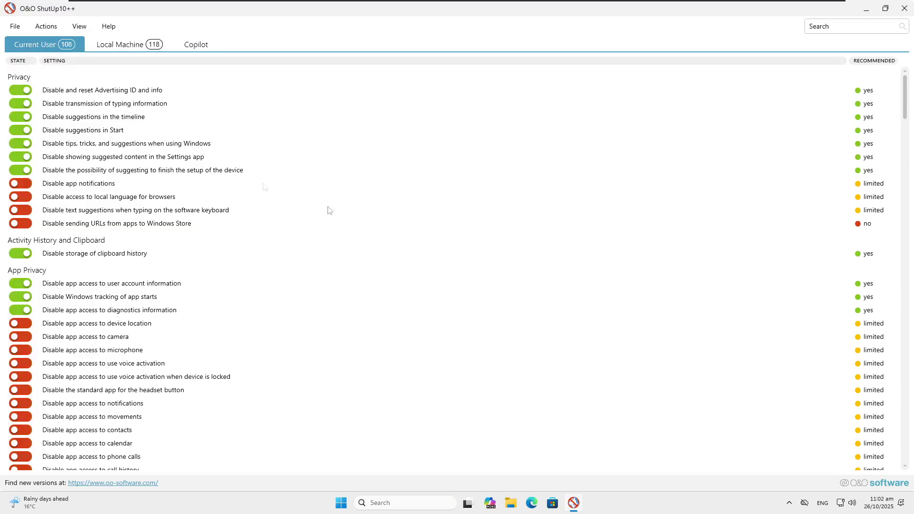
scroll(56, 187, "down", 3)
scroll(85, 207, "down", 4)
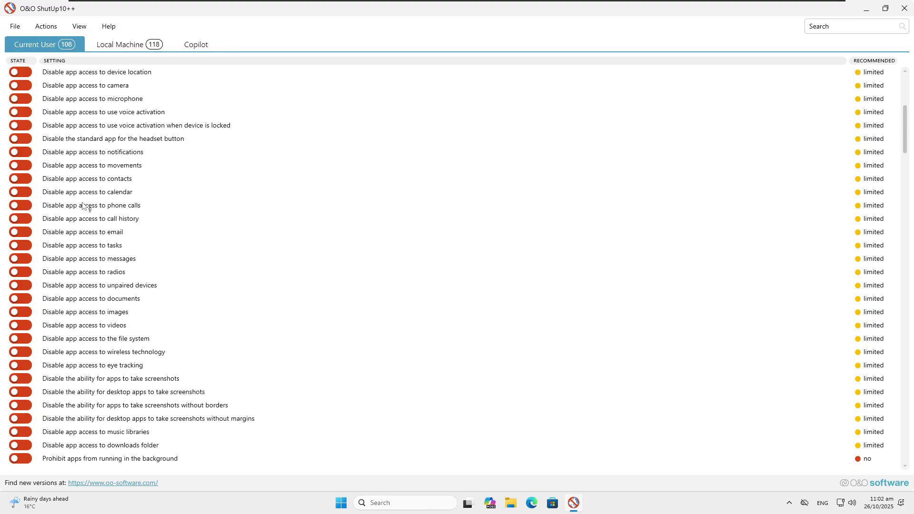
scroll(87, 205, "up", 2)
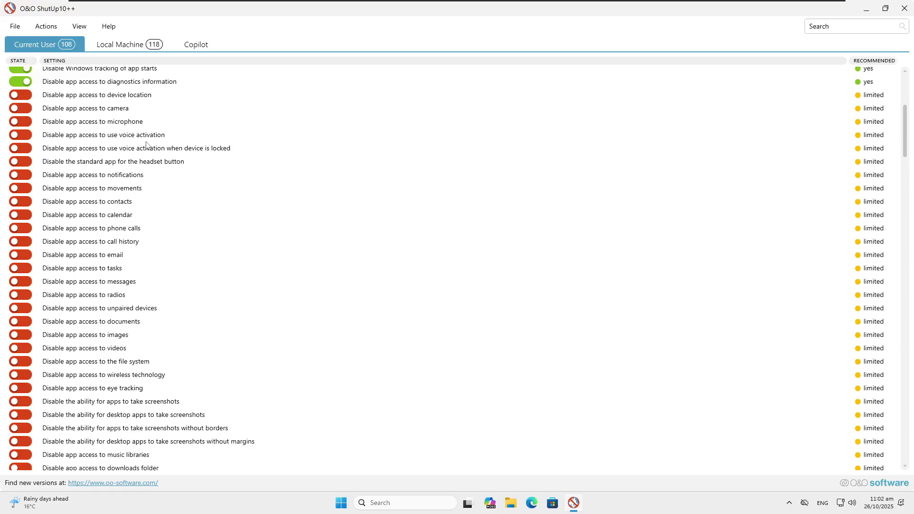
scroll(142, 145, "down", 2)
scroll(142, 145, "down", 5)
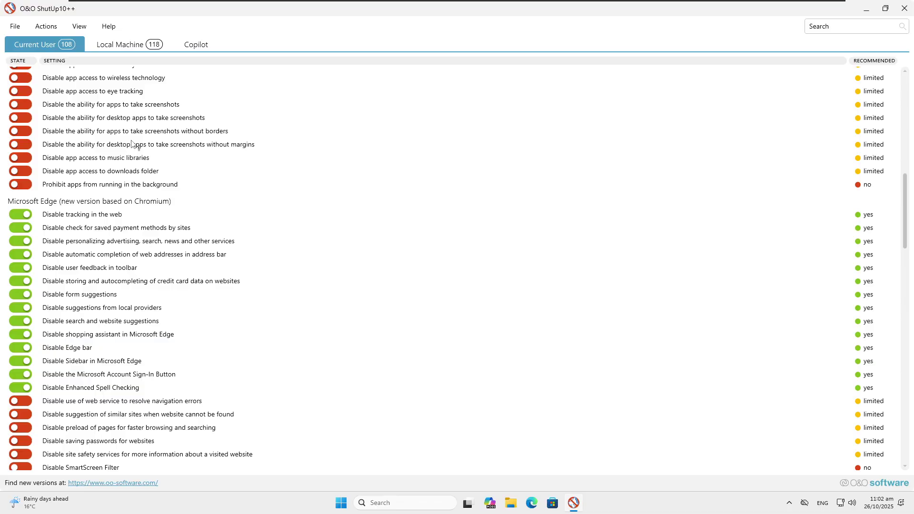
scroll(134, 144, "up", 10)
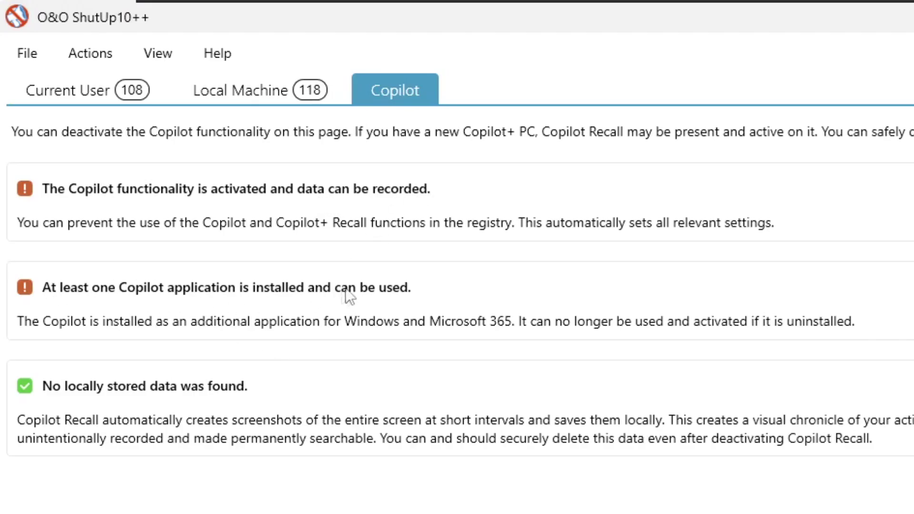
Step: Remove the installed Copilot apps and disable Copilot functionality, skipping the restore point
left_click(839, 147)
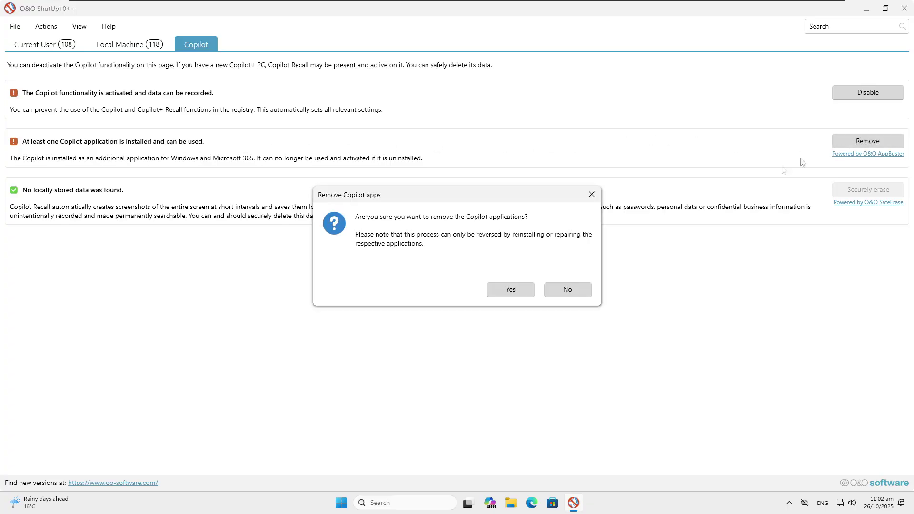
left_click(504, 289)
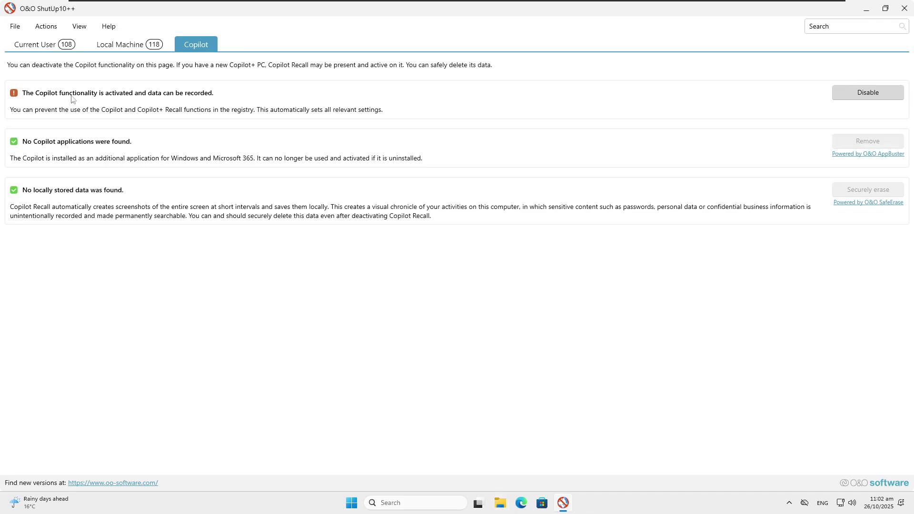
left_click(834, 94)
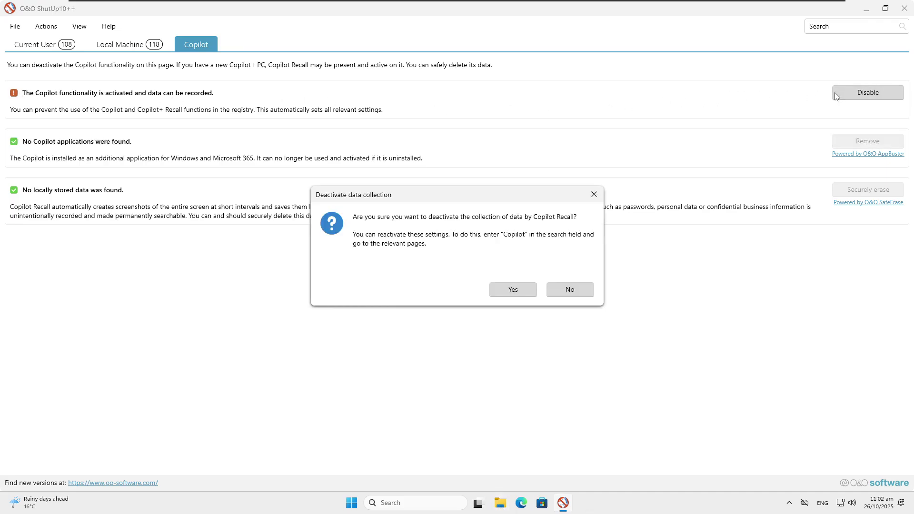
left_click(522, 289)
left_click(505, 303)
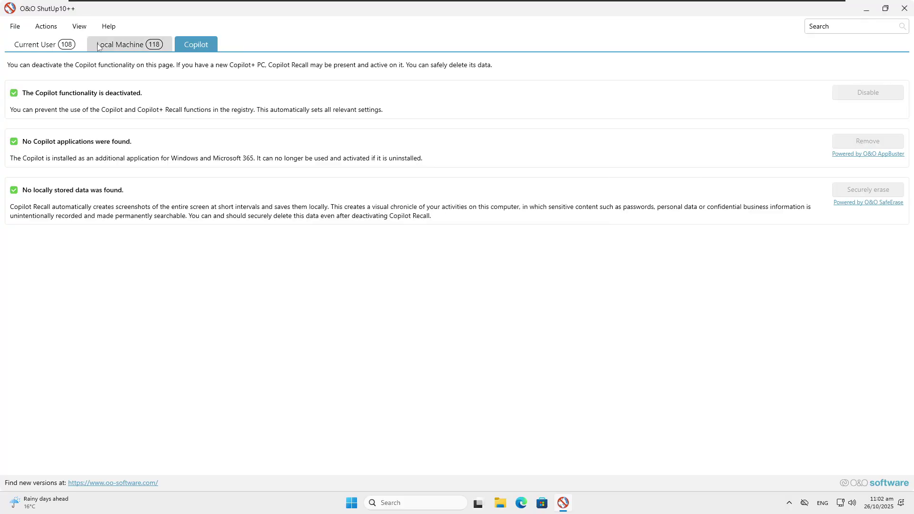
Step: Return to the Current User list, then close ShutUp10++ and acknowledge the restart notice
left_click(68, 44)
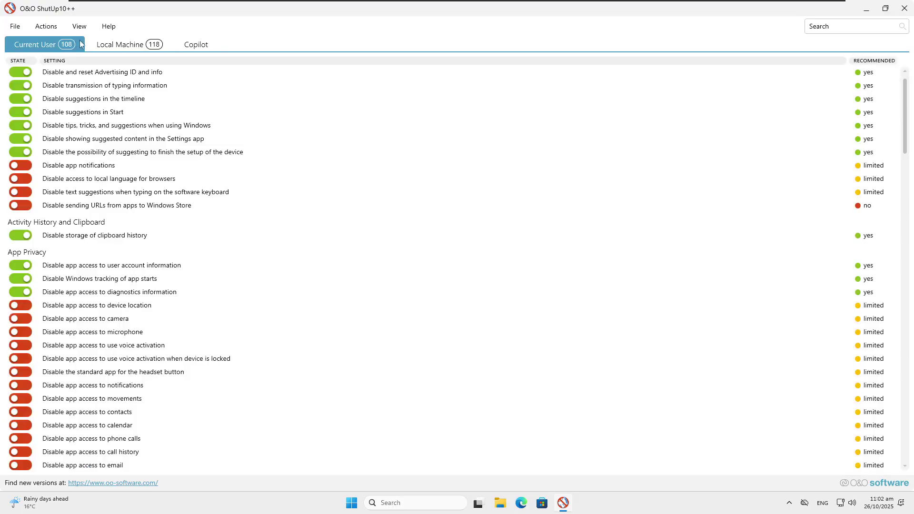
left_click(904, 8)
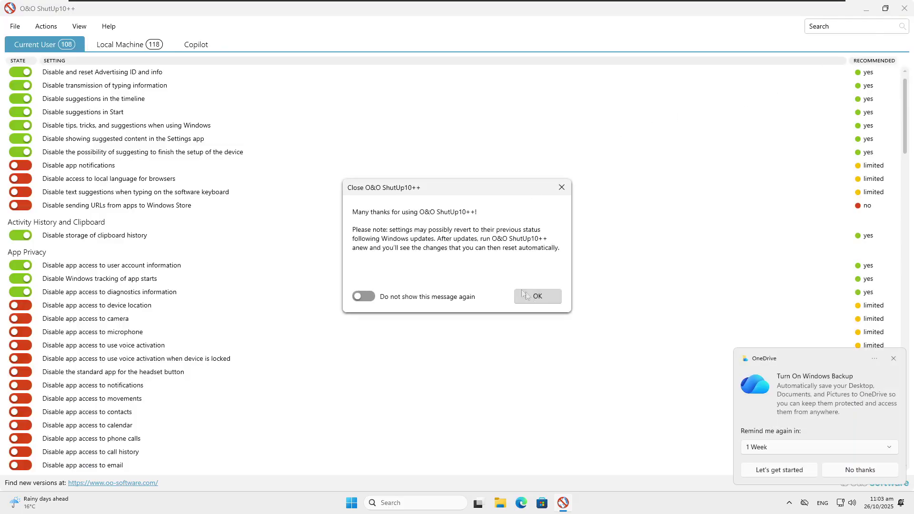
left_click(538, 297)
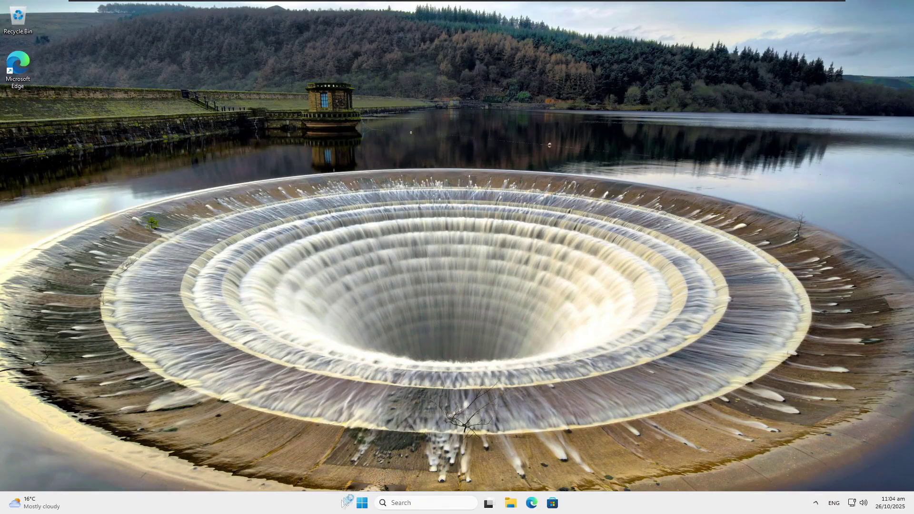
Step: Open the Start menu and dismiss it, twice
left_click(361, 503)
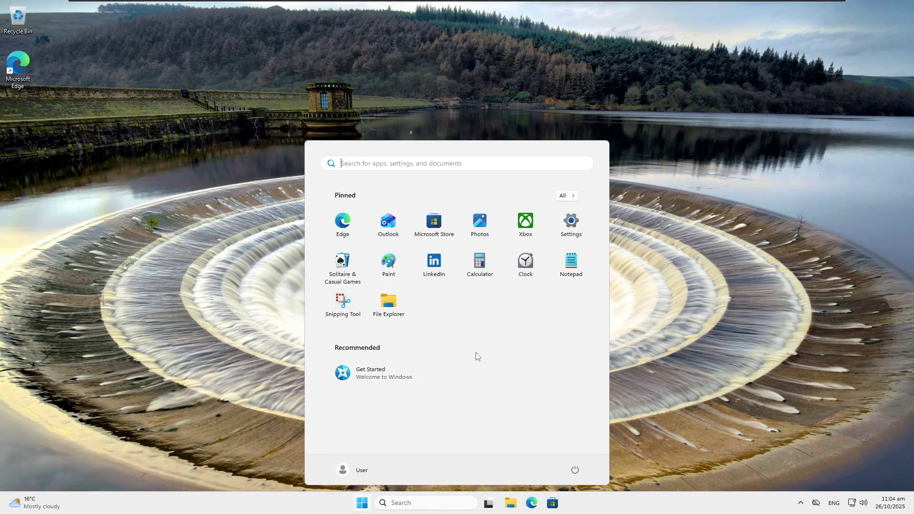
left_click(378, 129)
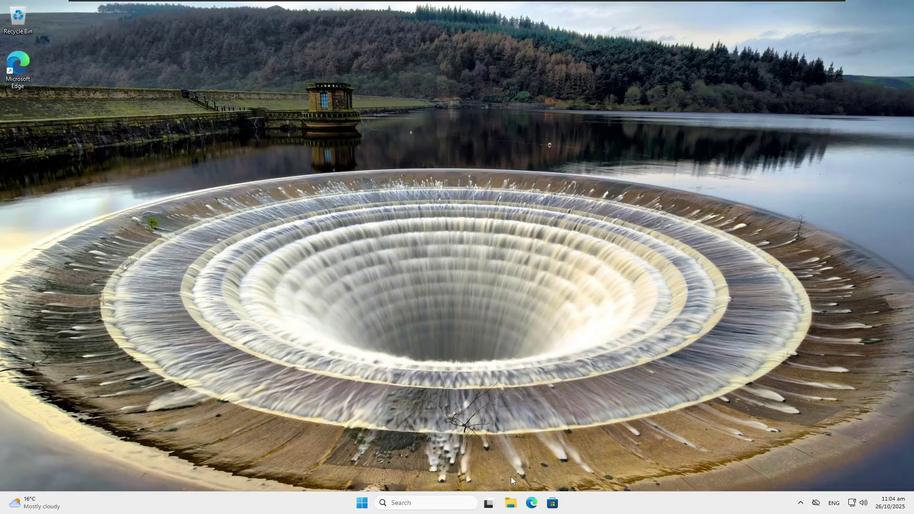
left_click(363, 502)
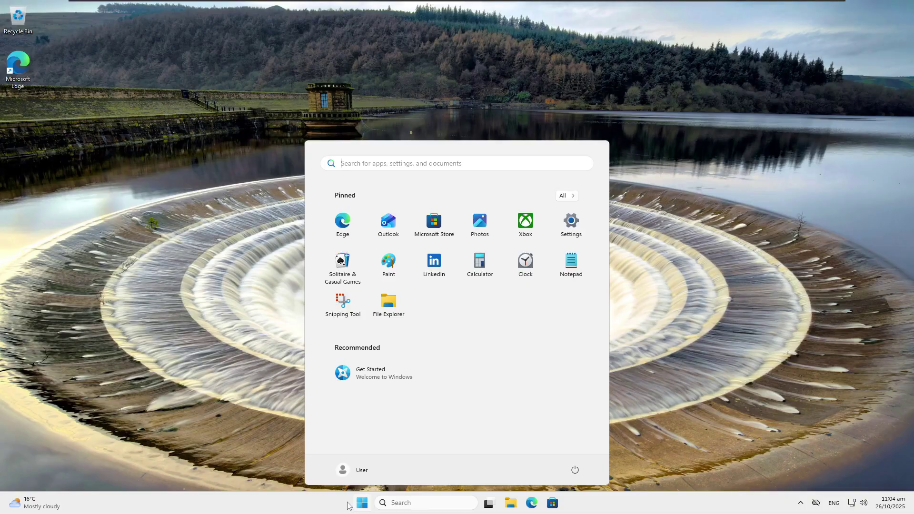
left_click(188, 132)
Step: Open and close File Explorer with Win+E, then right-click Start for the quick-link menu
key("super+e")
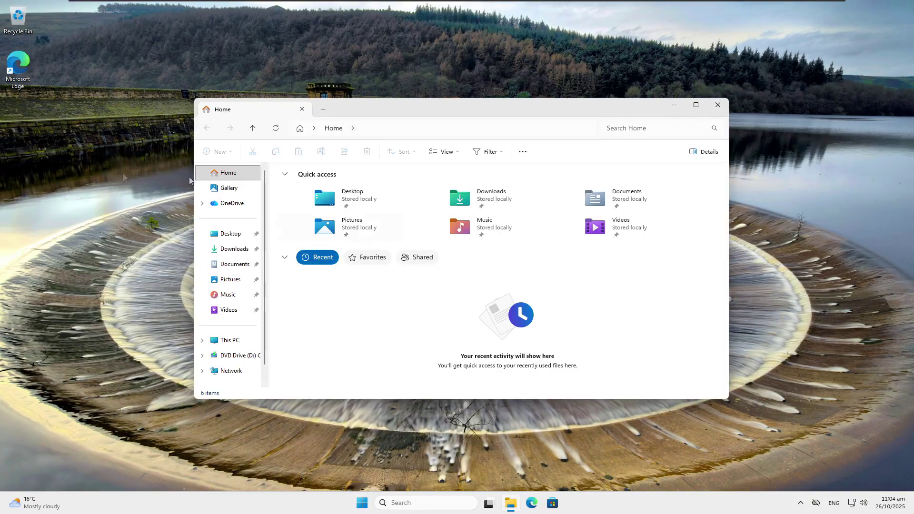
left_click(718, 104)
right_click(361, 503)
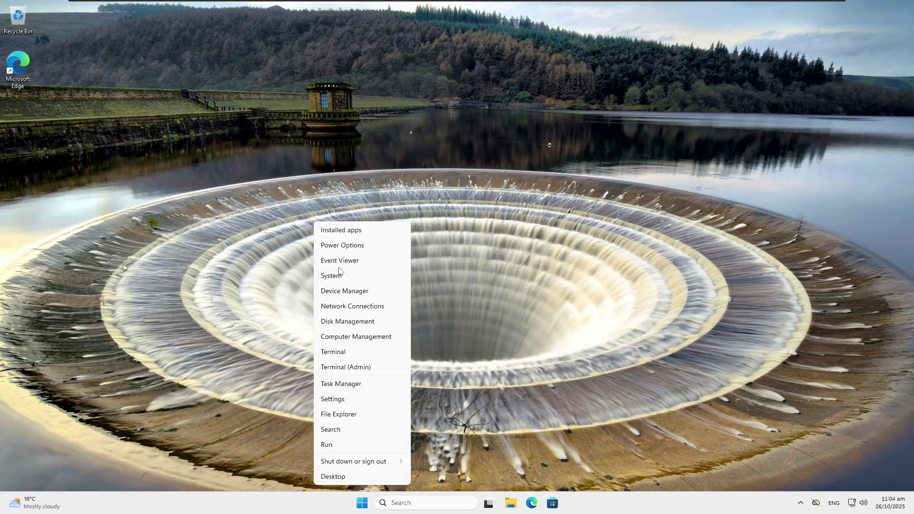
Step: Open Windows Settings and go to Apps > Installed apps
left_click(357, 399)
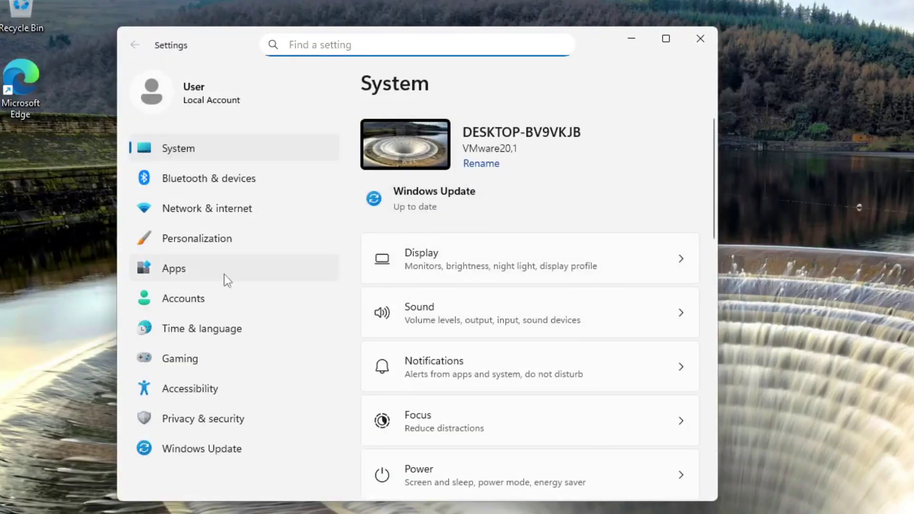
left_click(173, 268)
left_click(467, 135)
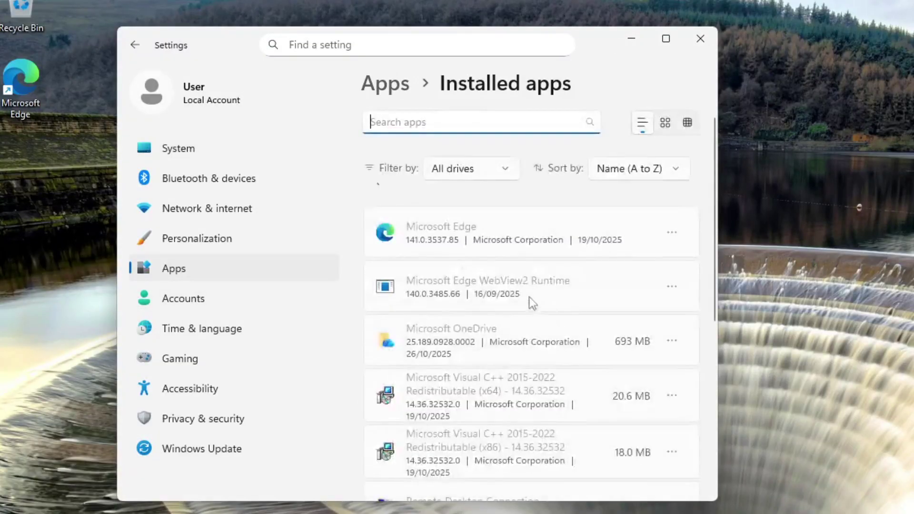
Step: Find Microsoft OneDrive in the installed apps list and uninstall it, confirming the prompt
scroll(531, 206, "down", 5)
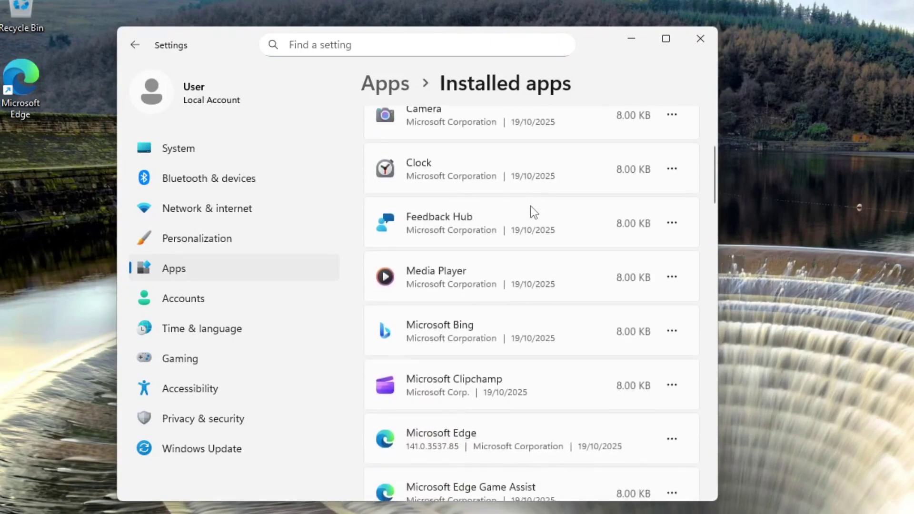
scroll(530, 206, "down", 8)
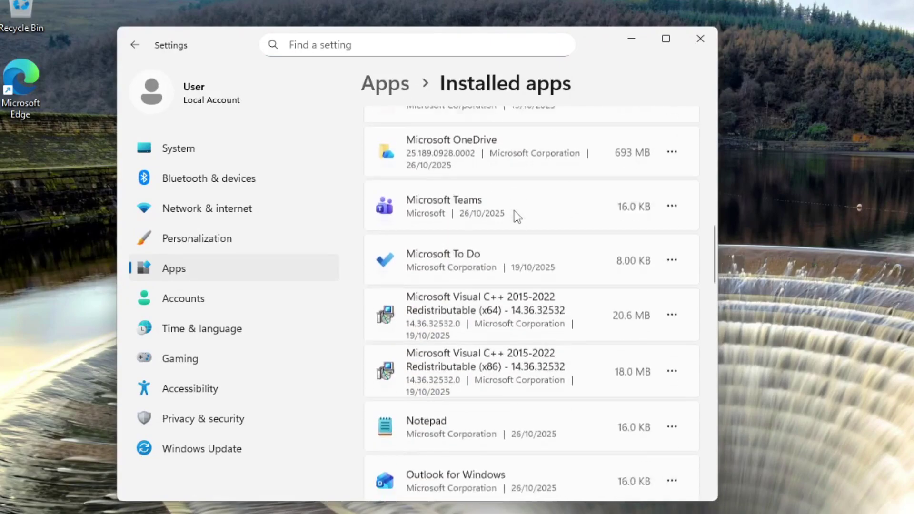
scroll(511, 215, "down", 3)
scroll(510, 215, "up", 6)
left_click(671, 236)
left_click(632, 238)
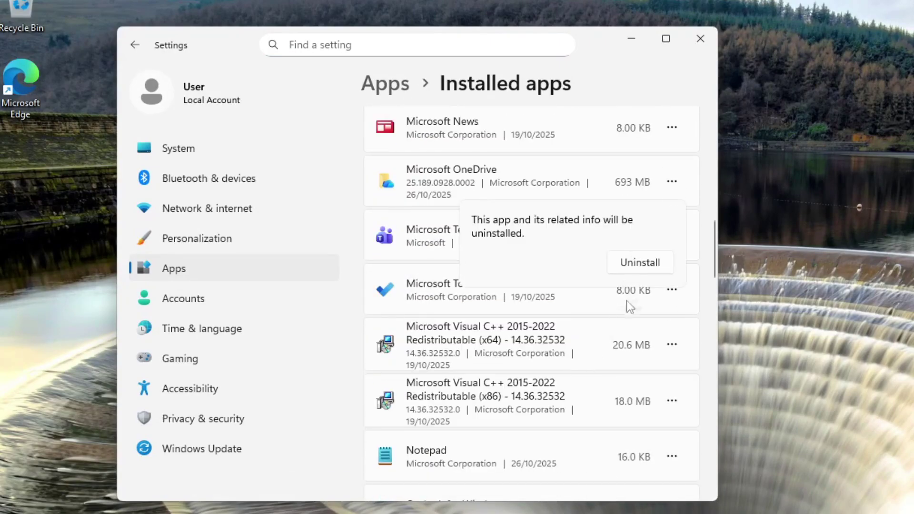
left_click(638, 262)
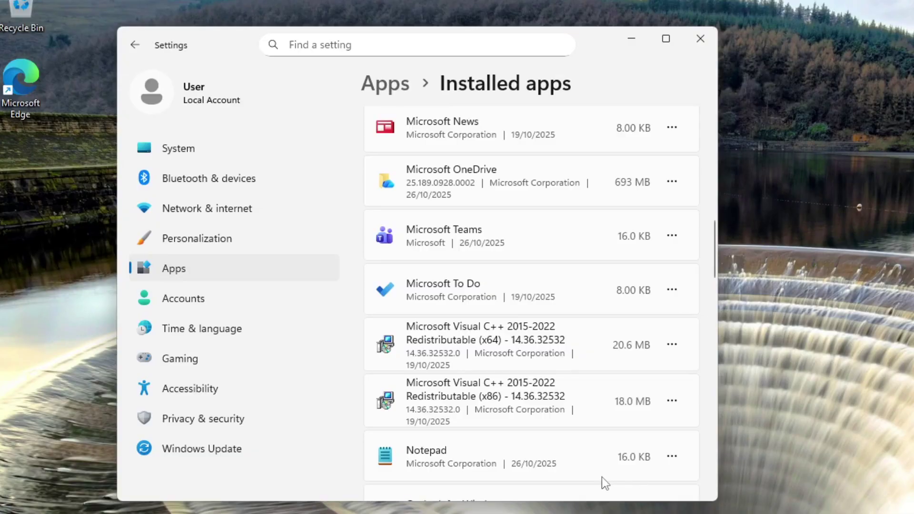
left_click(671, 181)
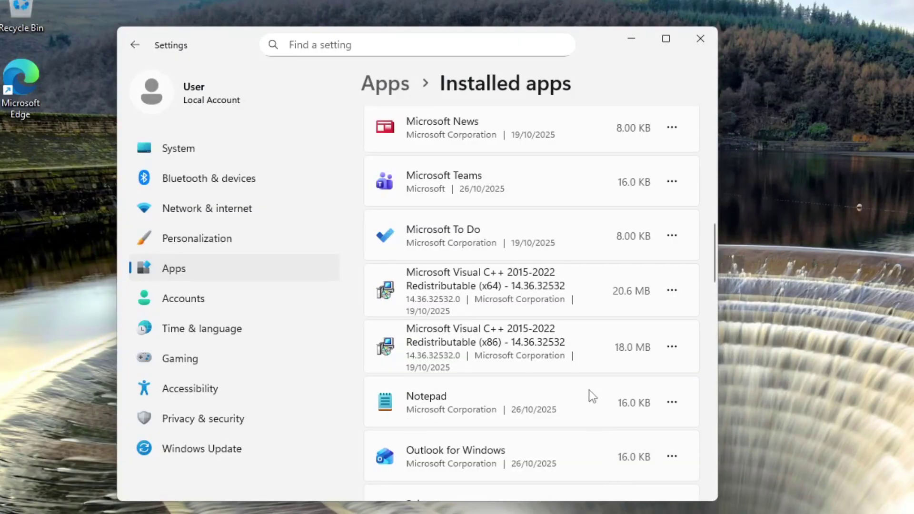
Step: Open System > AI components, which reports no AI components installed
scroll(590, 390, "down", 10)
left_click(445, 410)
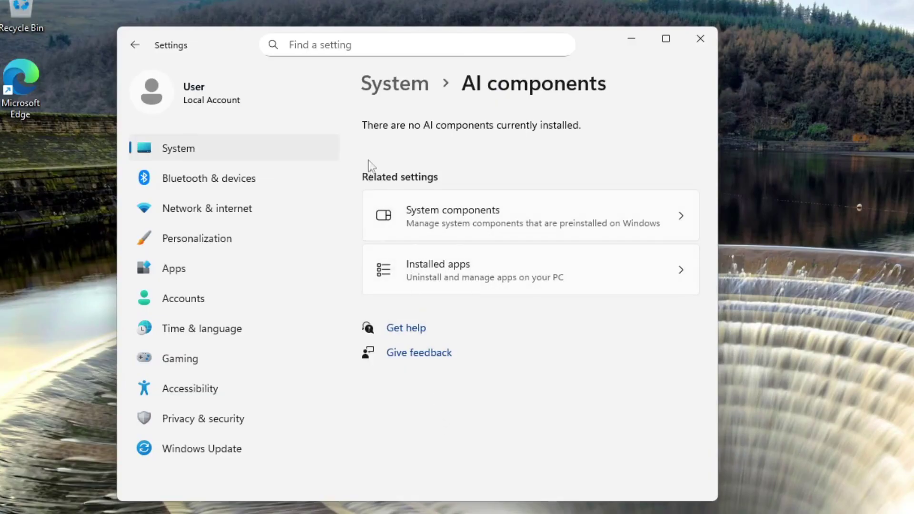